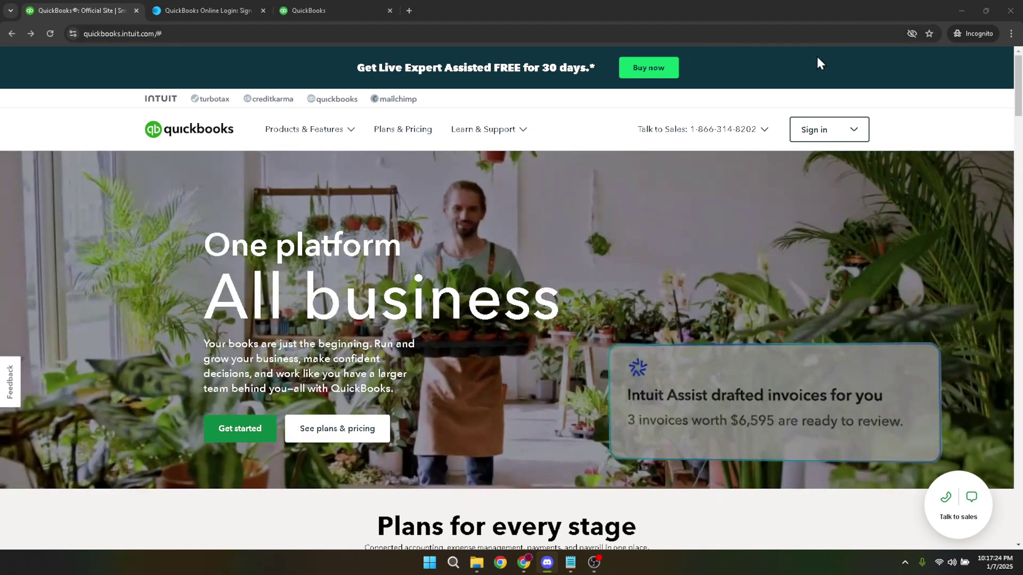
- Leave the Intuit sign-in page, dismiss the saved-password suggestions, and open the HEC Media 1 dashboard
{"action": "left_click", "coordinate": [828, 131]}
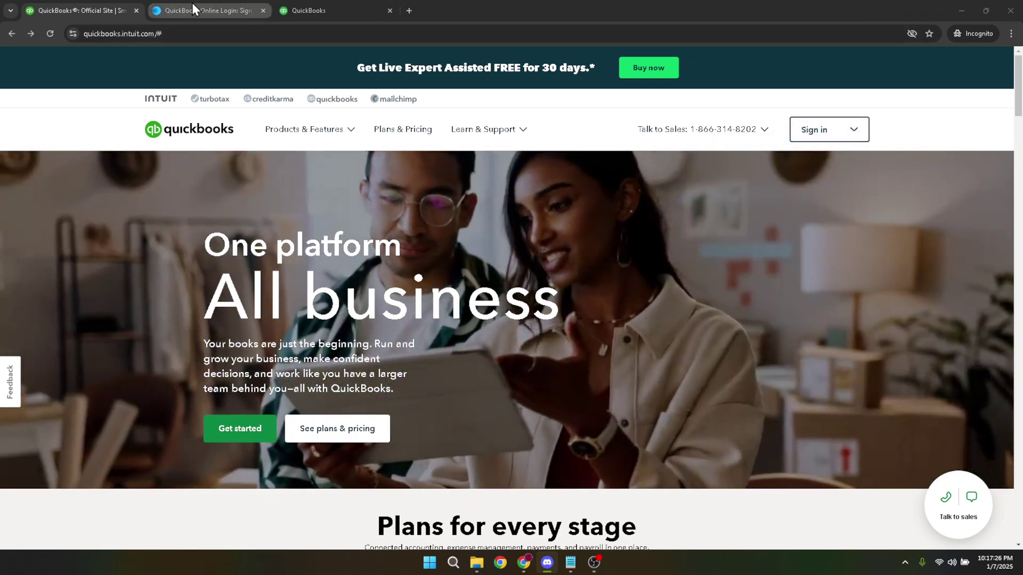
{"action": "left_click", "coordinate": [194, 5]}
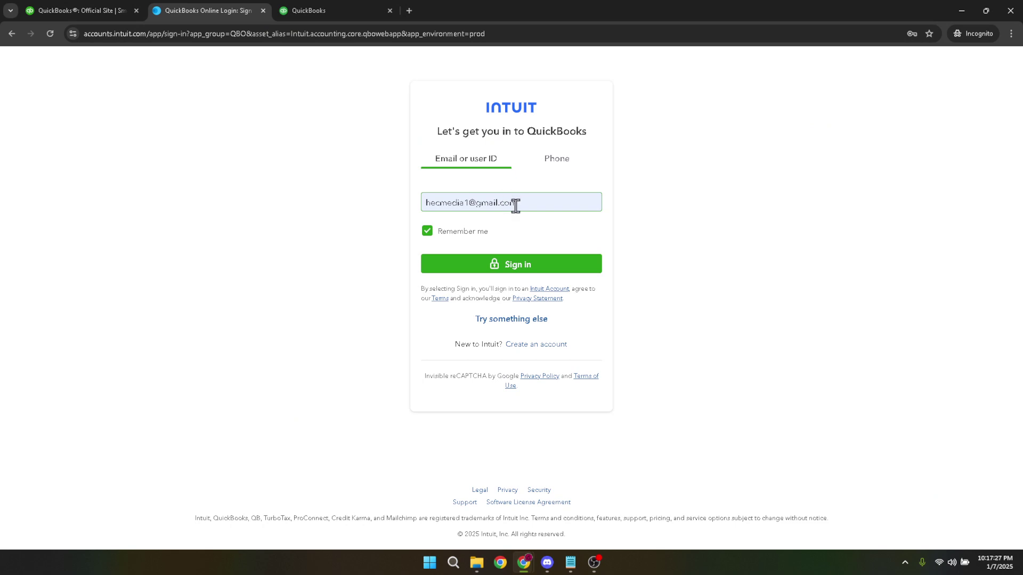
{"action": "left_click_drag", "start_coordinate": [529, 204], "coordinate": [420, 207]}
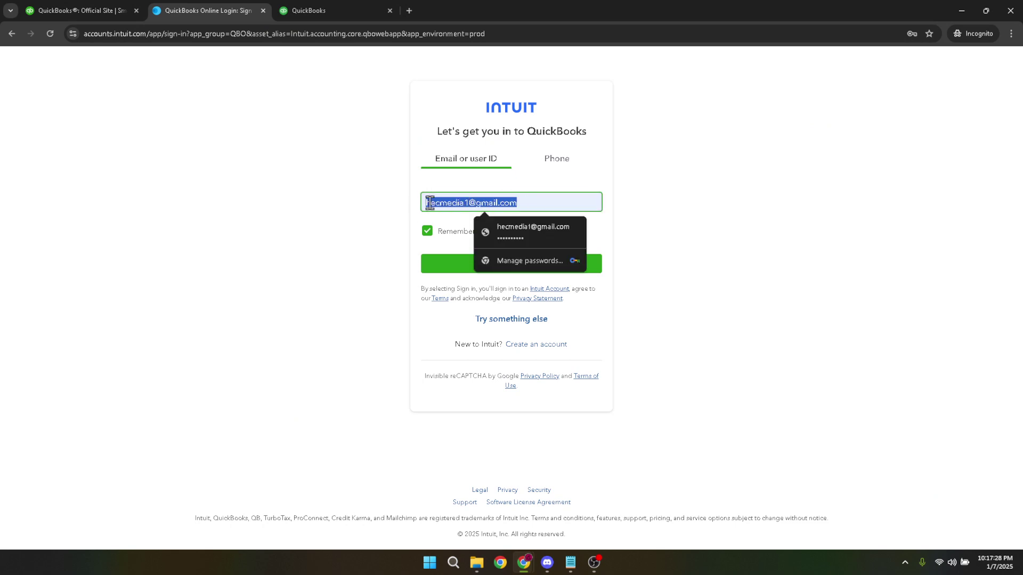
{"action": "left_click", "coordinate": [356, 253]}
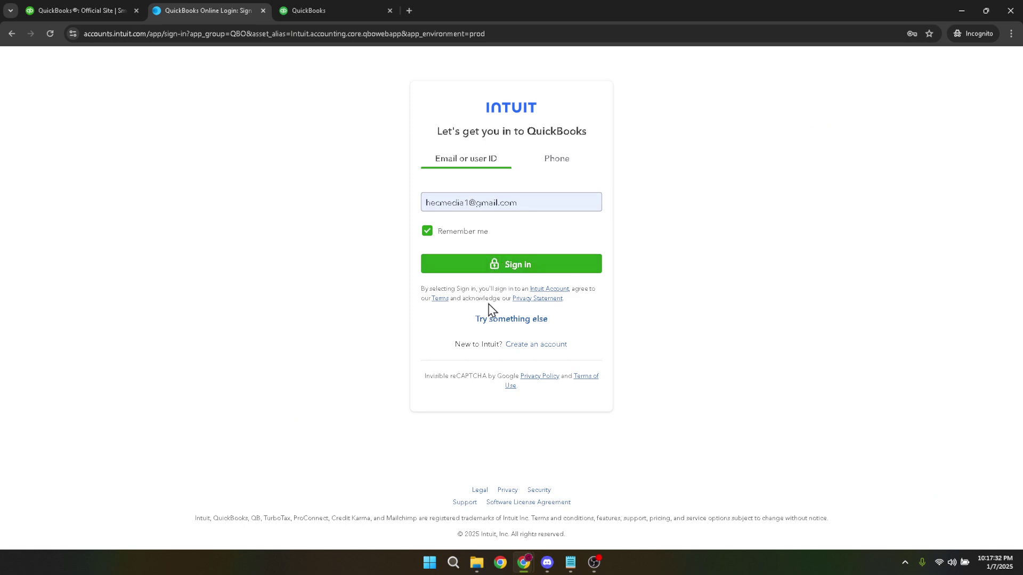
{"action": "left_click", "coordinate": [334, 2]}
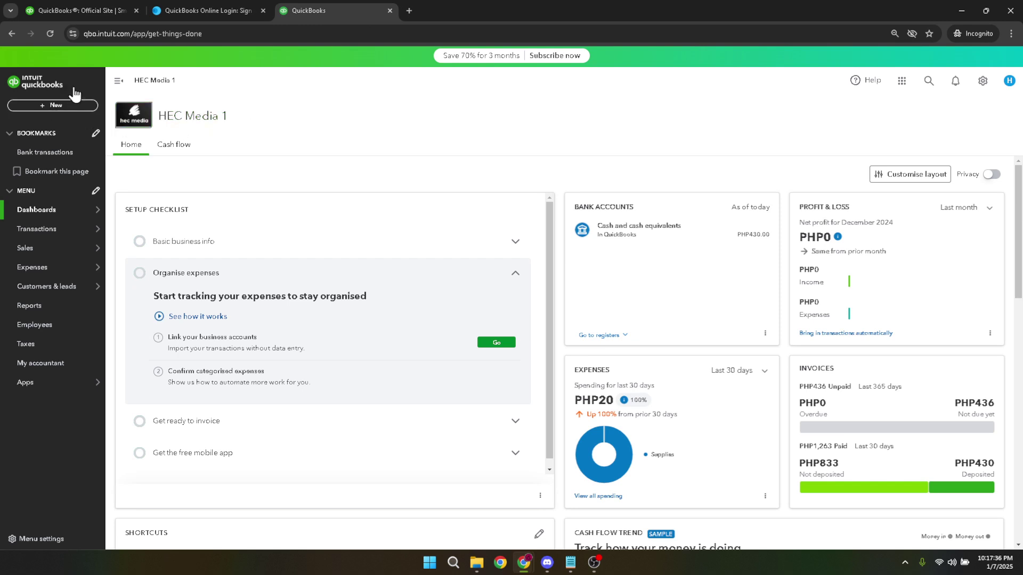
- Create a new blank invoice, numbered 1012, from the + New menu under Customers
{"action": "left_click", "coordinate": [61, 106]}
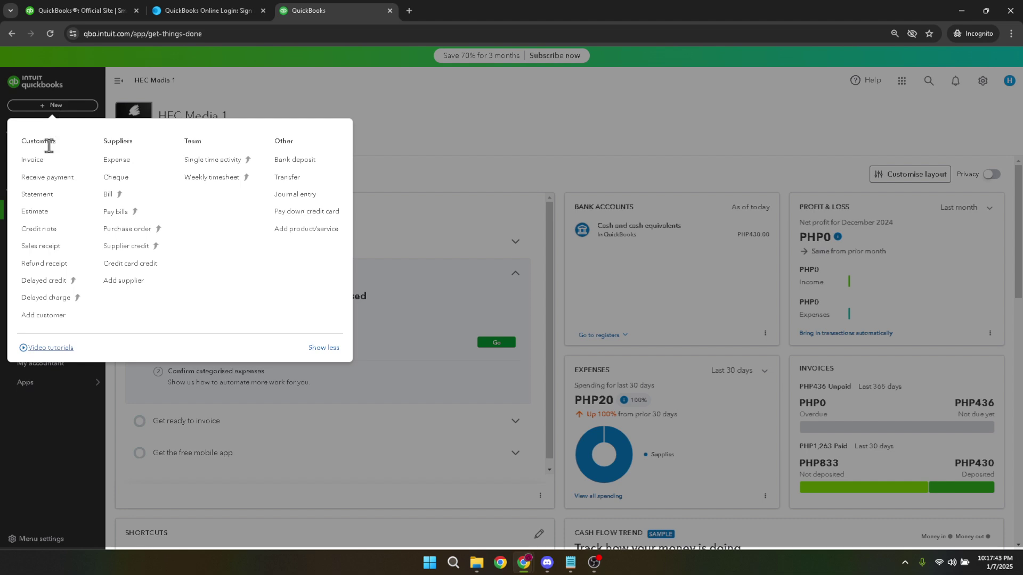
{"action": "left_click", "coordinate": [33, 163]}
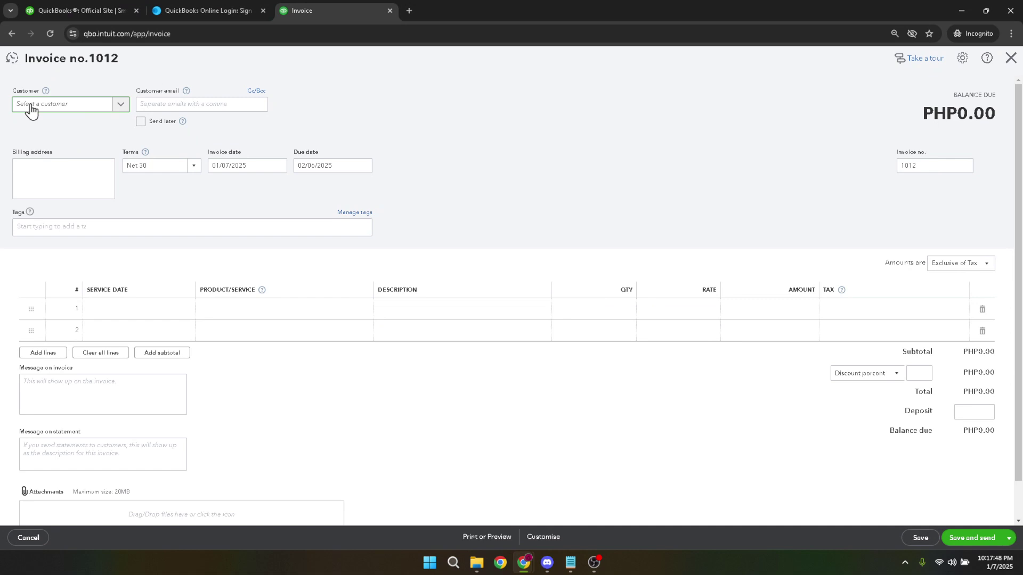
- Select the existing Charcoal Ltd customer, filling their e-mail, billing address and Due on receipt terms
{"action": "left_click", "coordinate": [31, 111]}
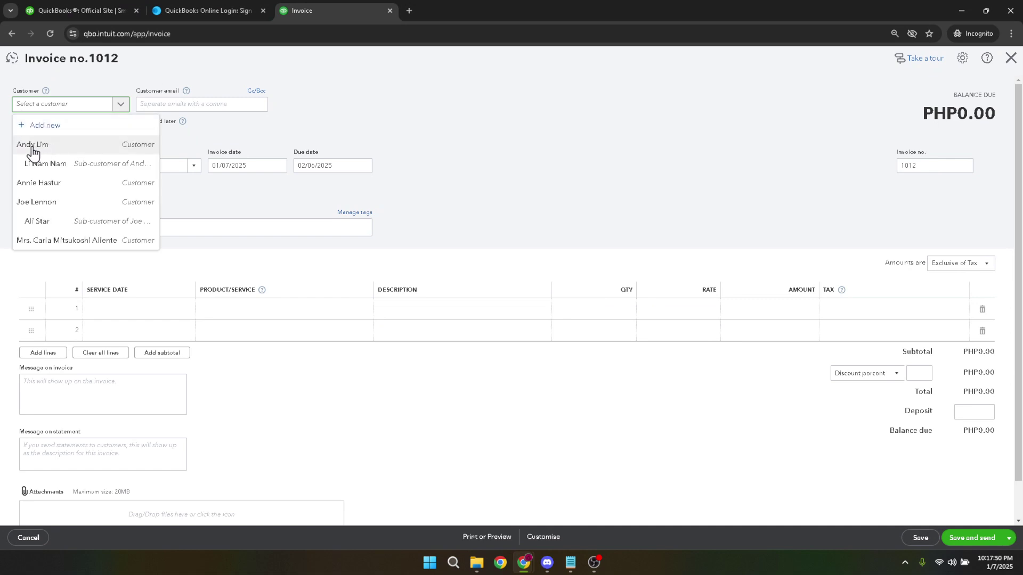
{"action": "left_click", "coordinate": [43, 207]}
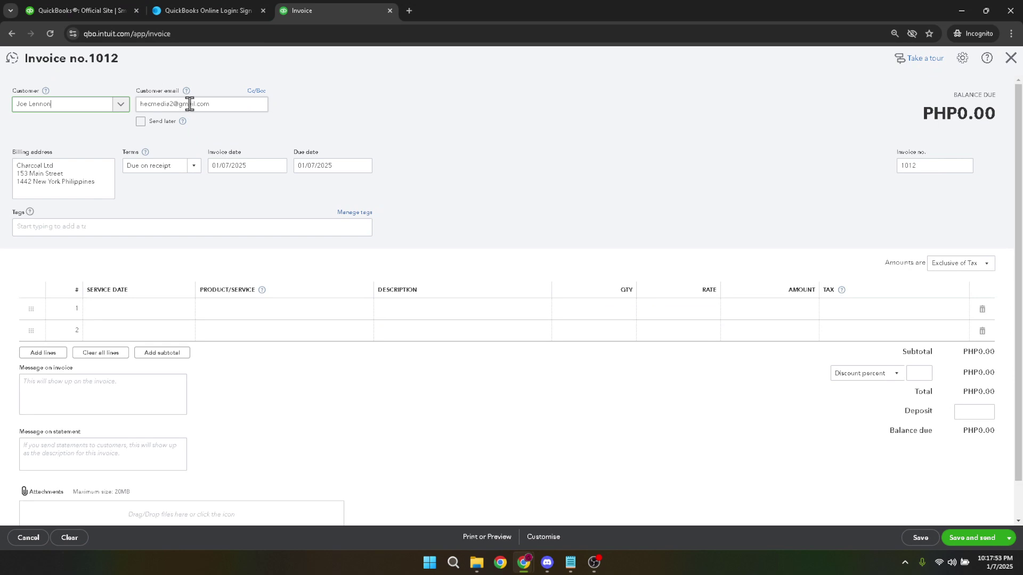
{"action": "left_click", "coordinate": [387, 128]}
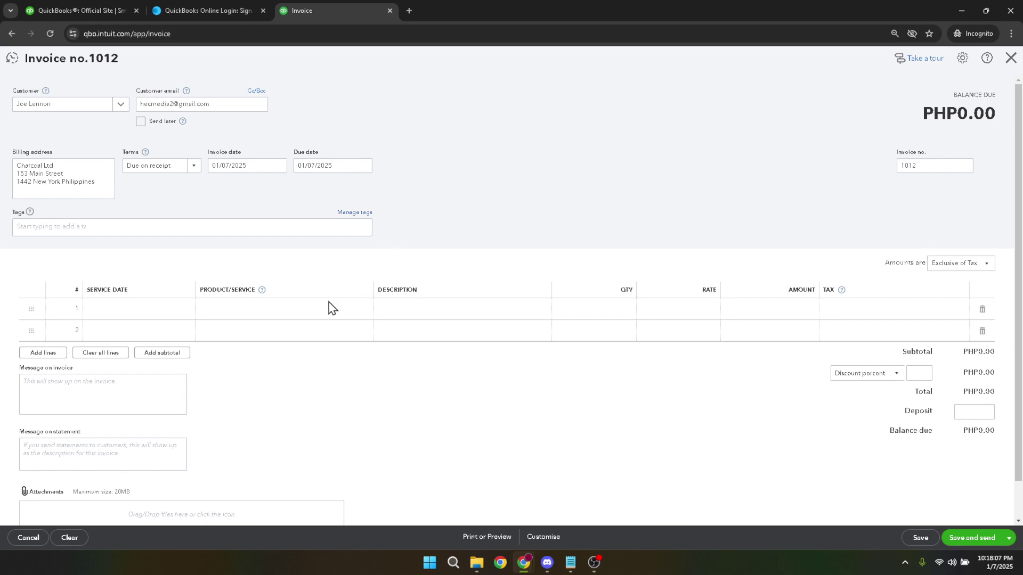
- Add Arm Tattoo as line 1 and Tunnel Earring with quantity 2 as line 2
{"action": "left_click", "coordinate": [321, 313]}
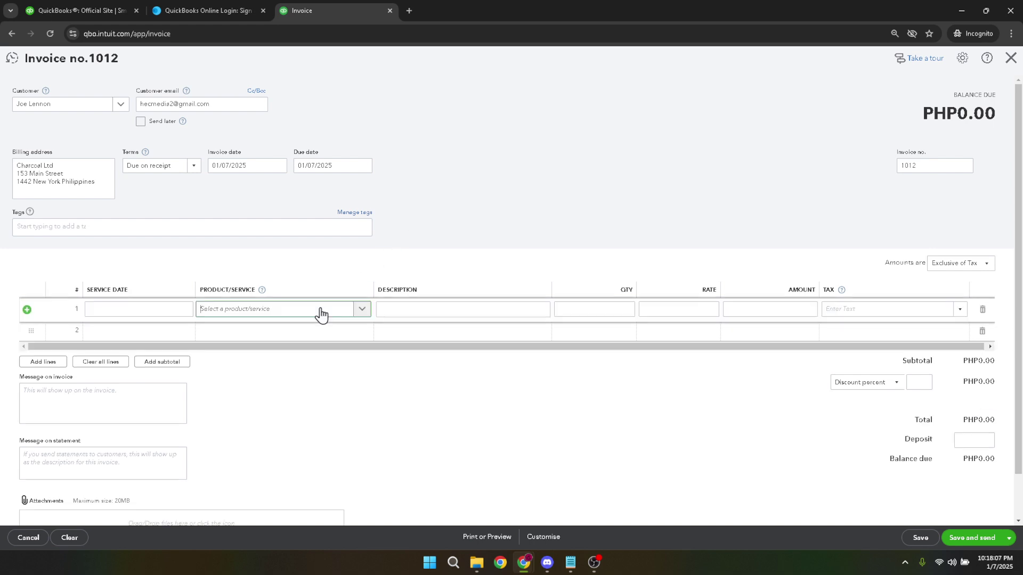
{"action": "left_click", "coordinate": [256, 314]}
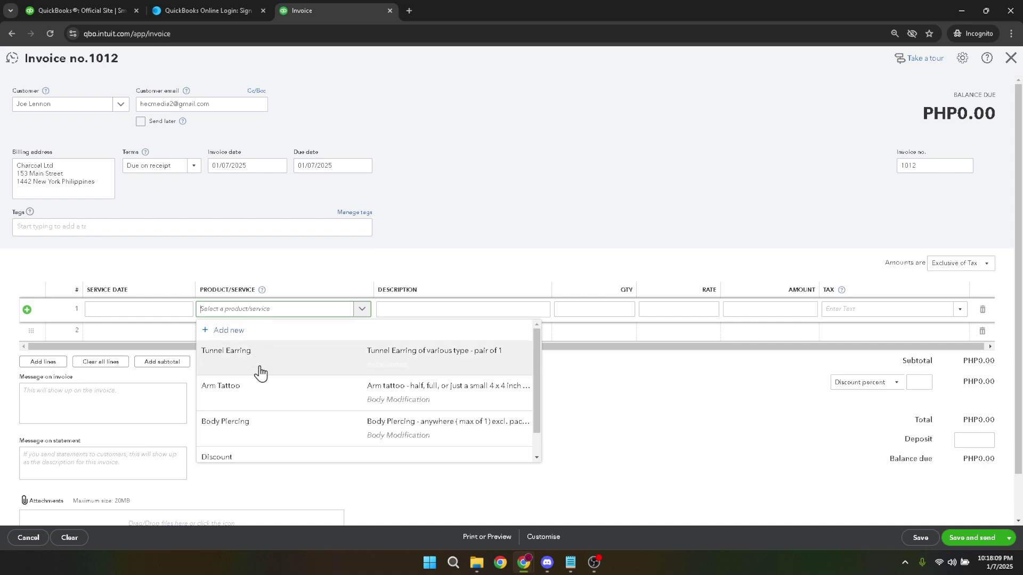
{"action": "left_click", "coordinate": [252, 400]}
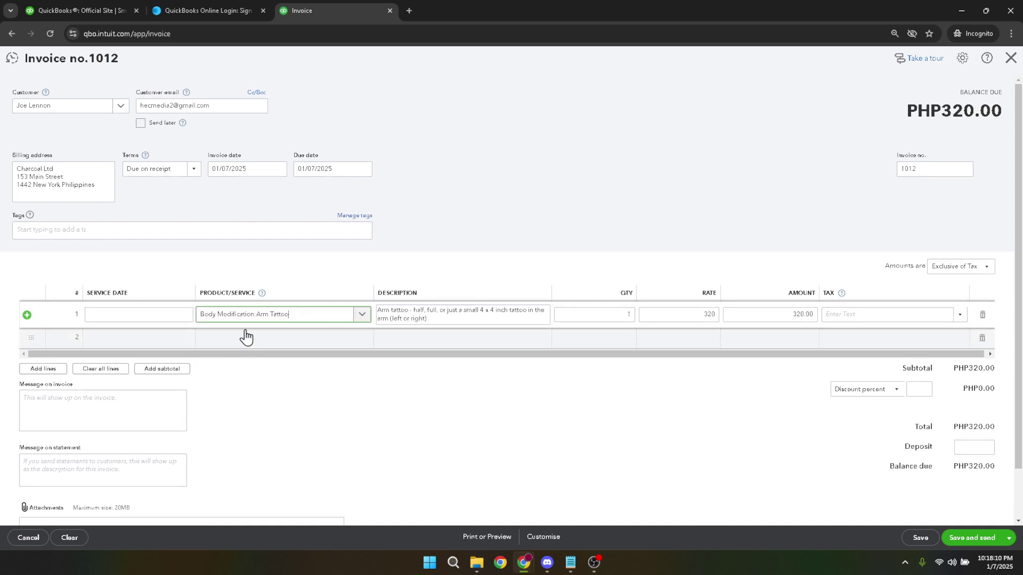
{"action": "left_click", "coordinate": [294, 342]}
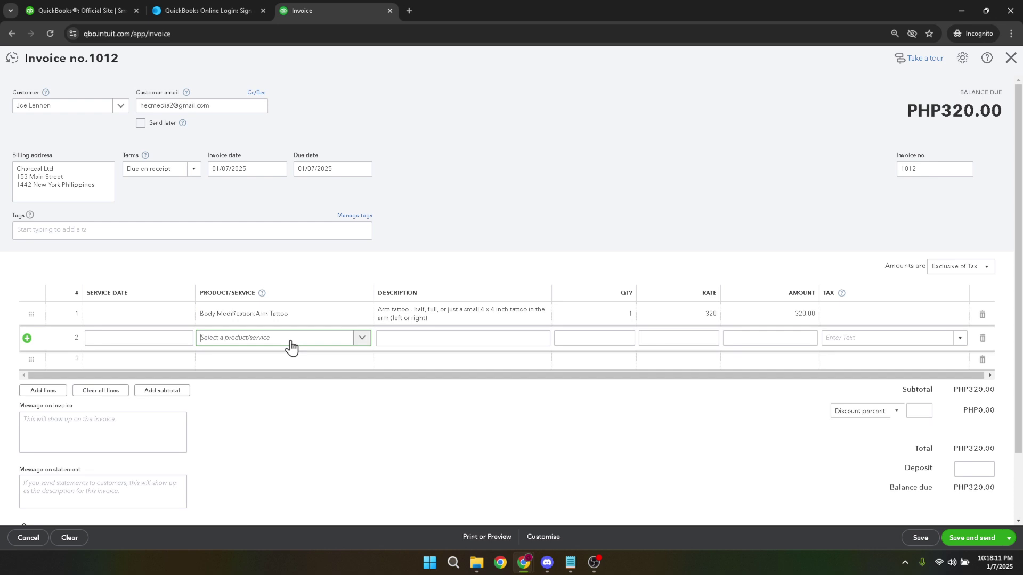
{"action": "left_click", "coordinate": [270, 344]}
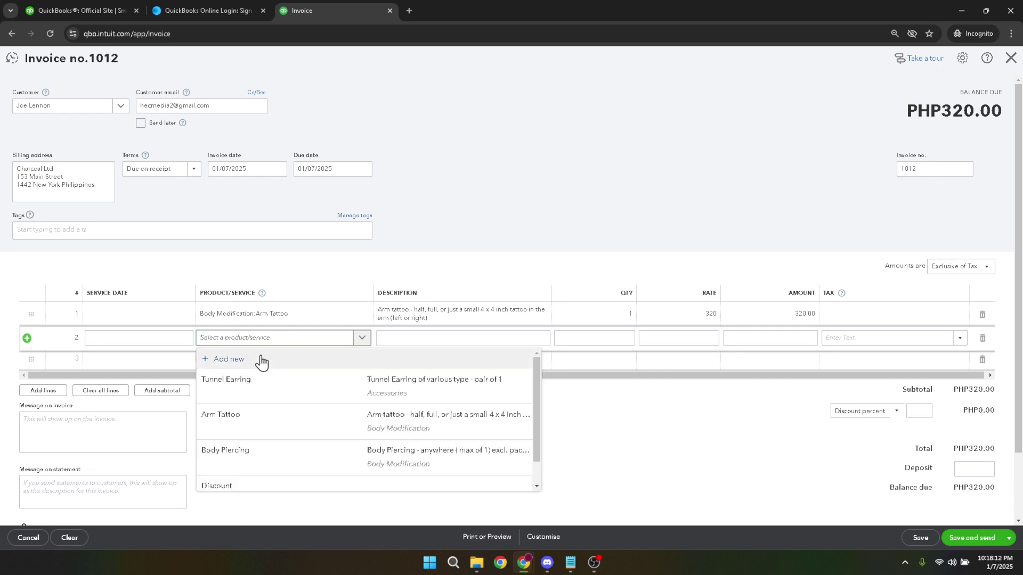
{"action": "left_click", "coordinate": [246, 389]}
{"action": "left_click", "coordinate": [416, 417]}
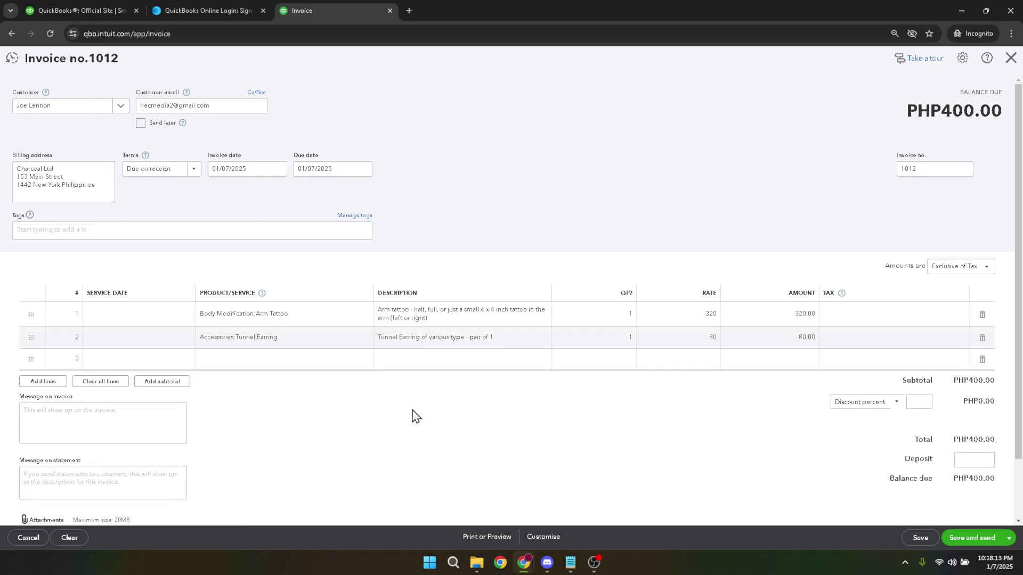
{"action": "left_click", "coordinate": [629, 337]}
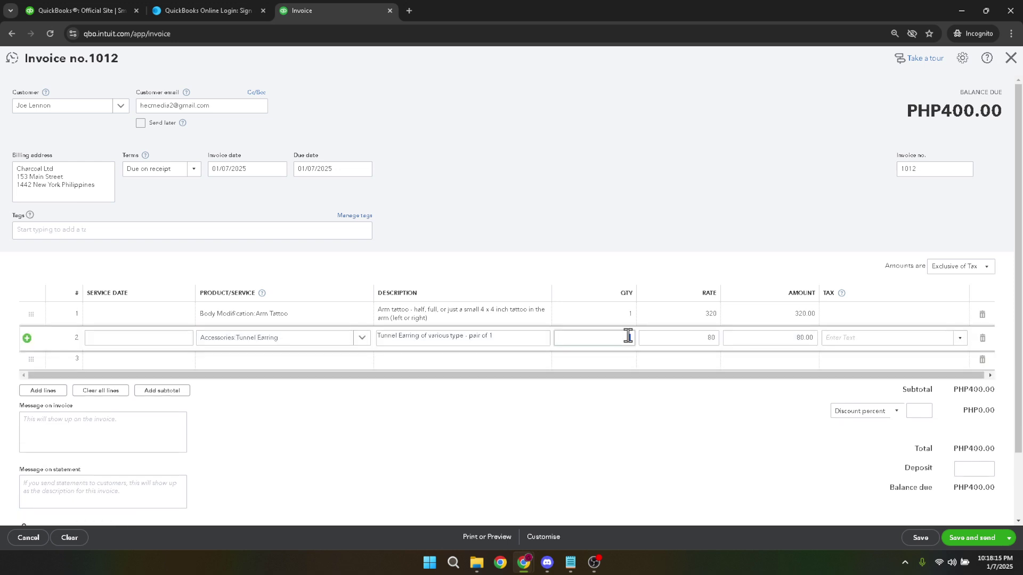
{"action": "type", "text": "2"}
{"action": "left_click", "coordinate": [700, 395]}
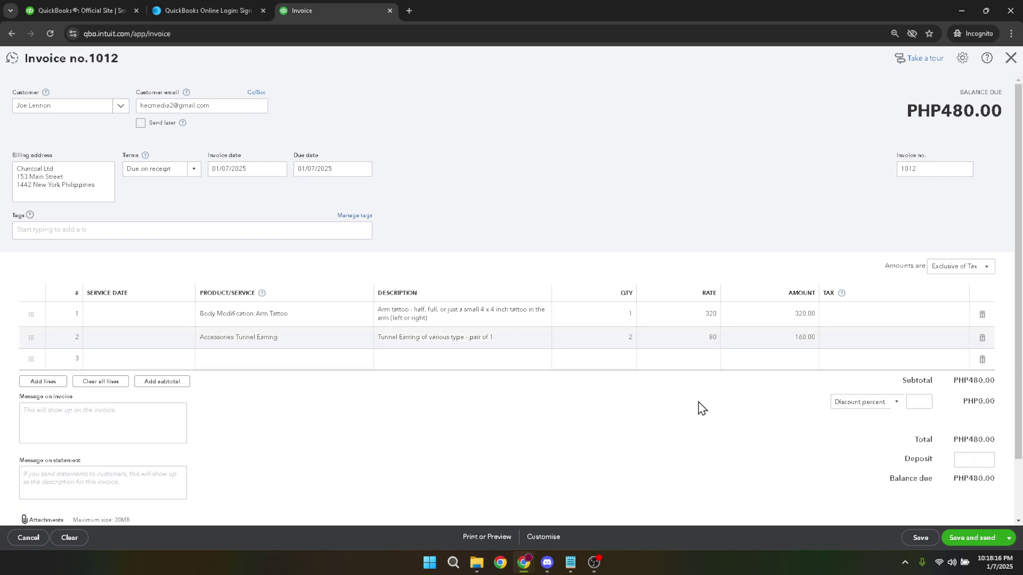
- Apply the 12% S tax to both lines, bringing the balance due to PHP537.60
{"action": "left_click", "coordinate": [889, 314]}
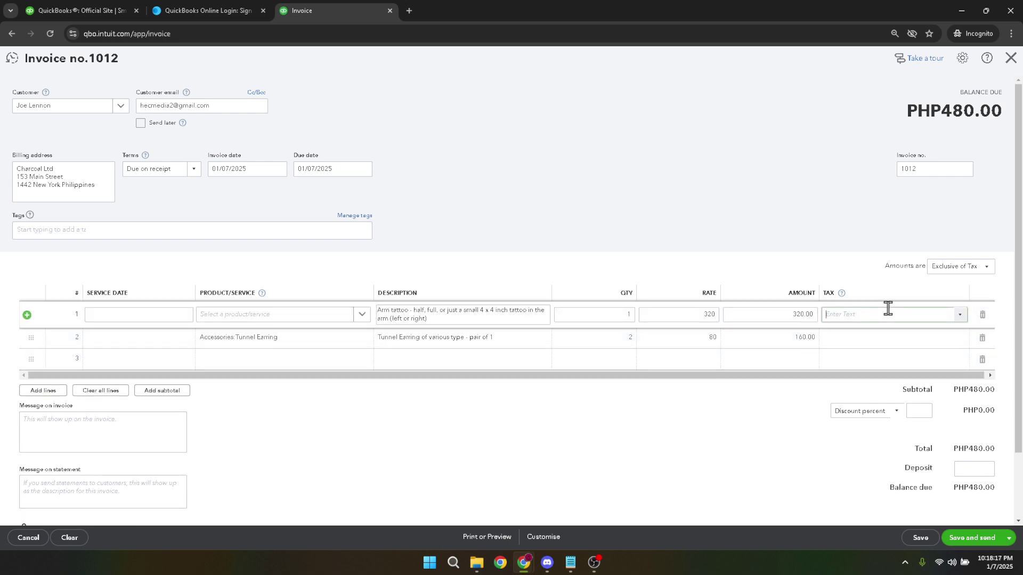
{"action": "left_click", "coordinate": [960, 318]}
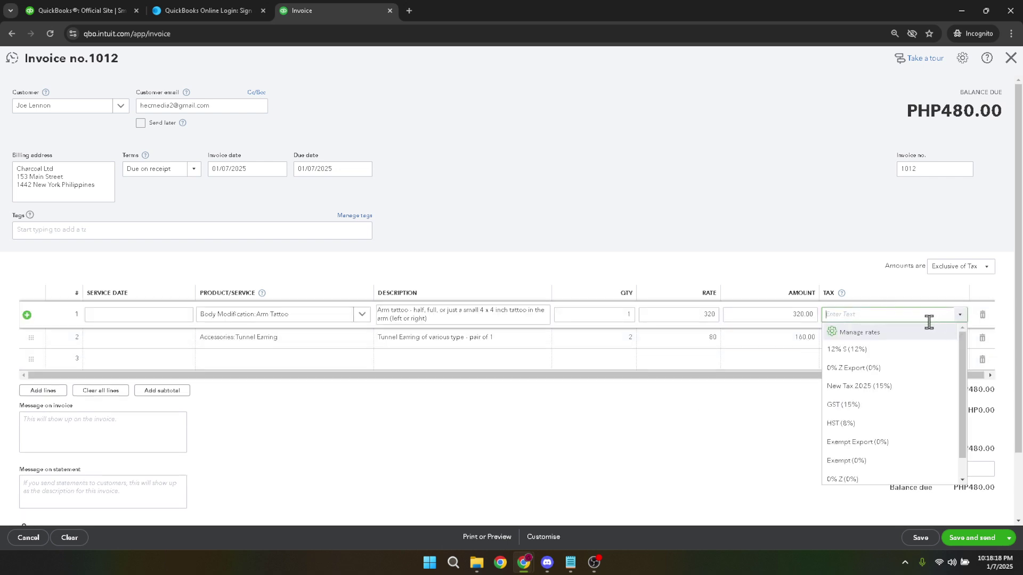
{"action": "left_click", "coordinate": [863, 352]}
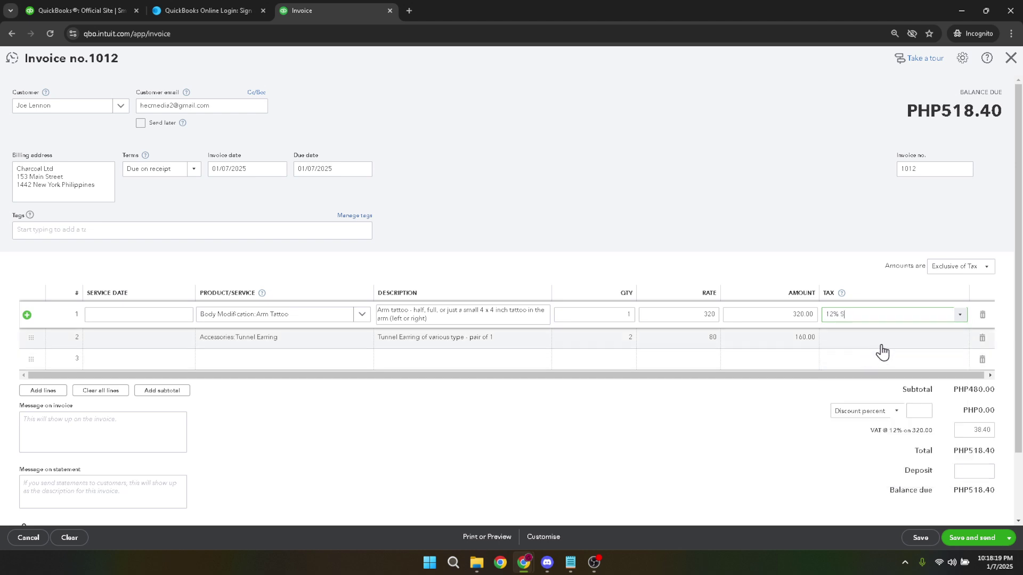
{"action": "left_click", "coordinate": [947, 341]}
{"action": "left_click", "coordinate": [958, 341]}
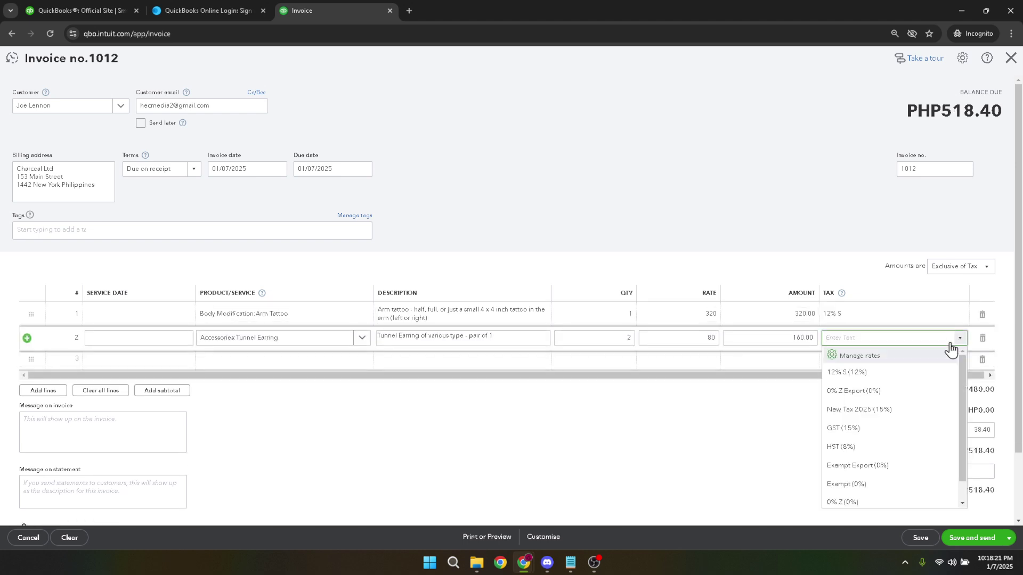
{"action": "left_click", "coordinate": [855, 376]}
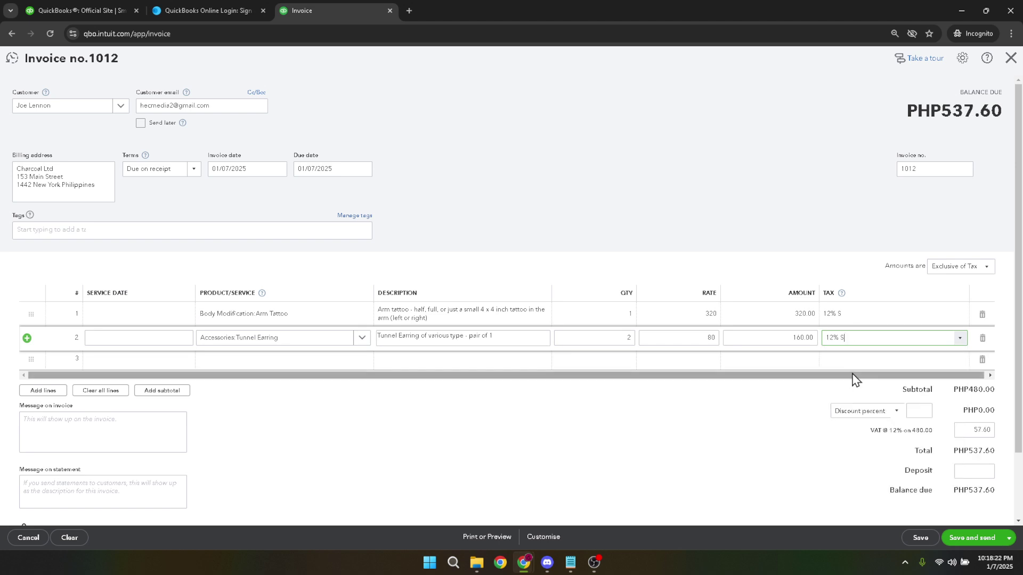
{"action": "left_click", "coordinate": [693, 450]}
- Enter 'Tunnel earring should be worn post healing' in the Message on statement box
{"action": "scroll", "coordinate": [638, 427], "scroll_direction": "down", "scroll_amount": 2}
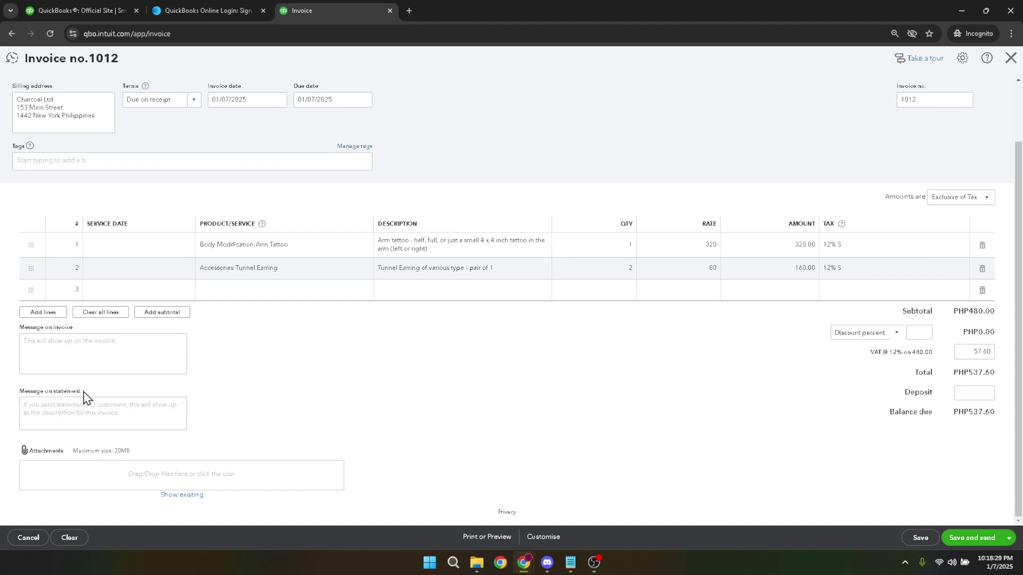
{"action": "left_click_drag", "start_coordinate": [85, 398], "coordinate": [20, 388]}
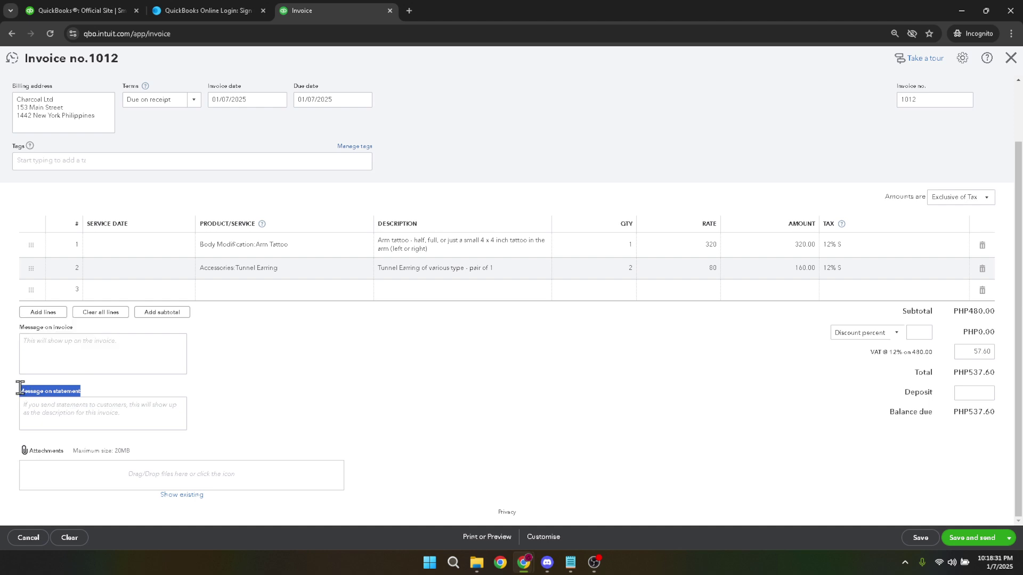
{"action": "left_click", "coordinate": [99, 413]}
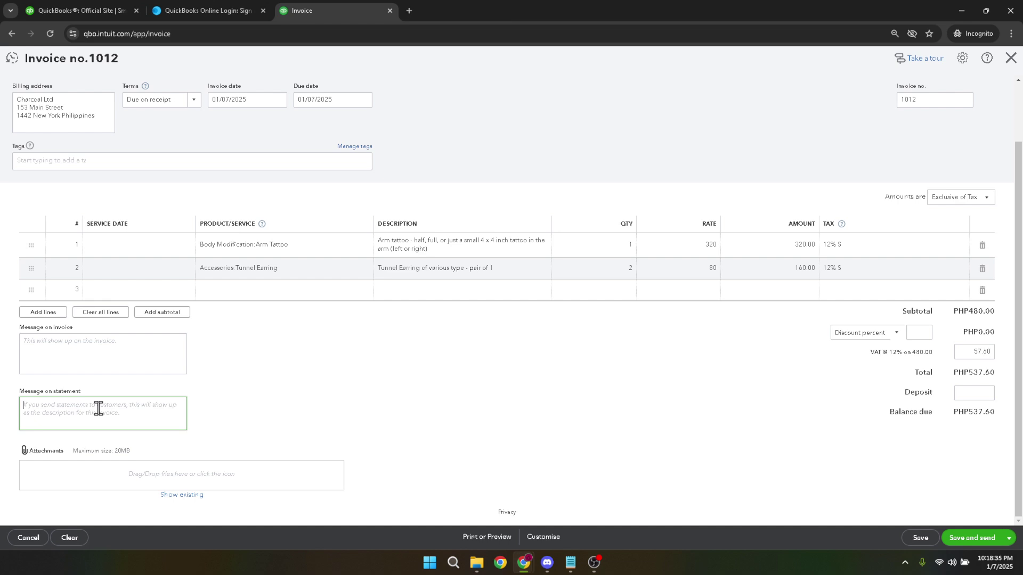
{"action": "type", "text": "Tu"}
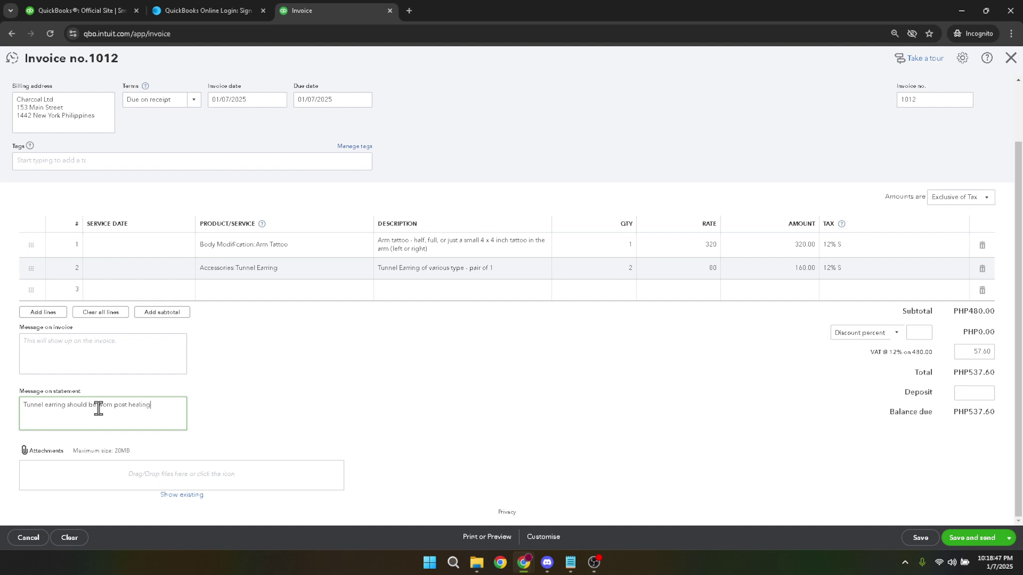
- Save invoice 1012 and e-mail it to the customer with Send and close
{"action": "left_click", "coordinate": [978, 548]}
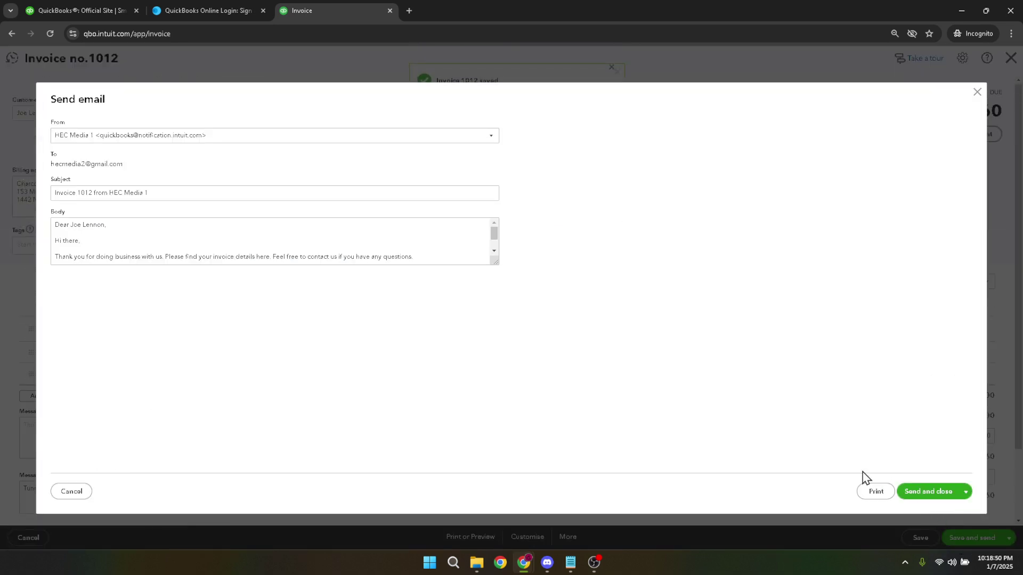
{"action": "left_click", "coordinate": [925, 493]}
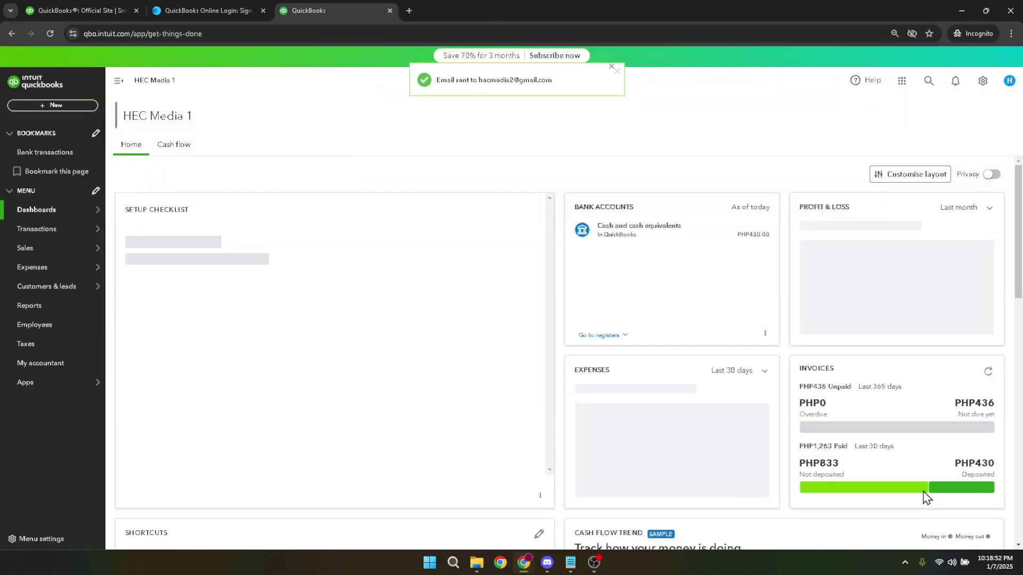